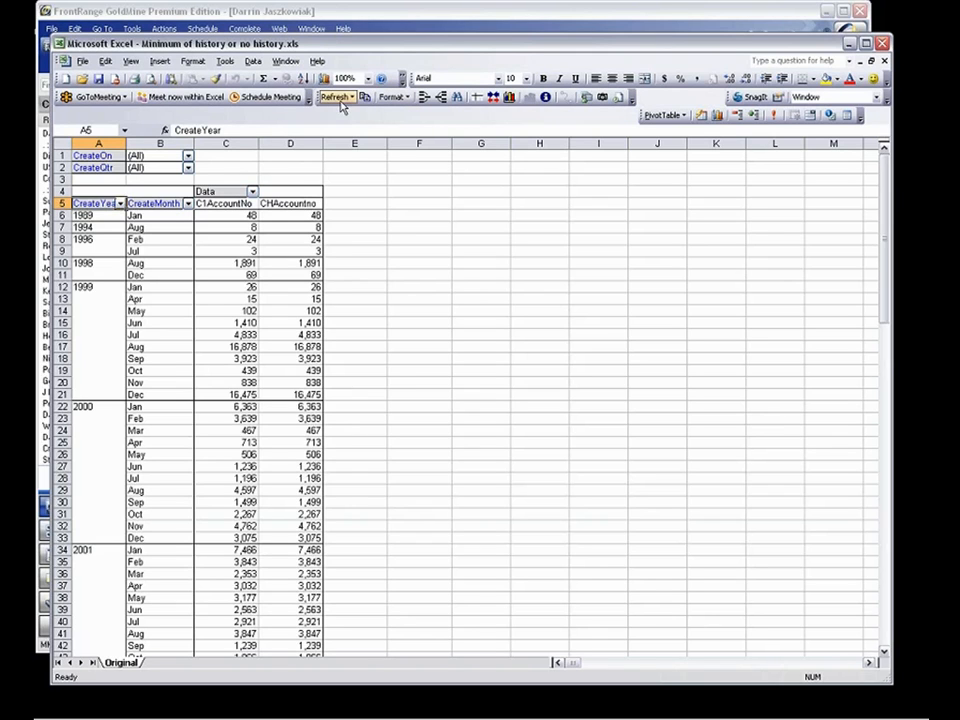
Float the MasterMine toolbar over the worksheet, and open the Defaults settings in the MasterMine workbook builder's Preferences
left_click_drag(315, 97, 387, 191)
left_click_drag(303, 44, 481, 47)
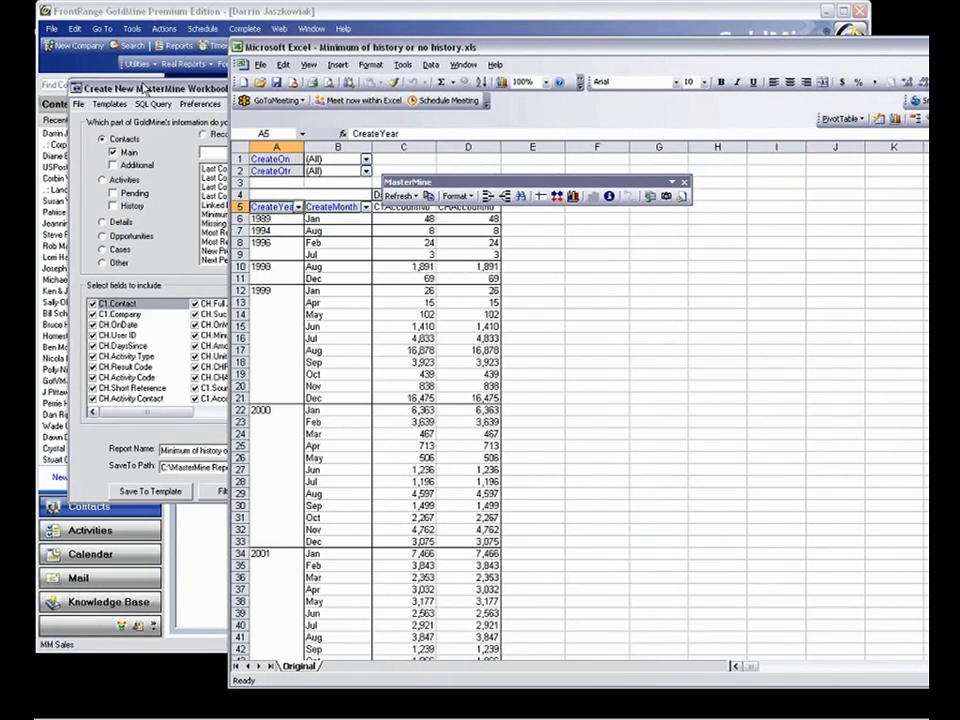
left_click(142, 90)
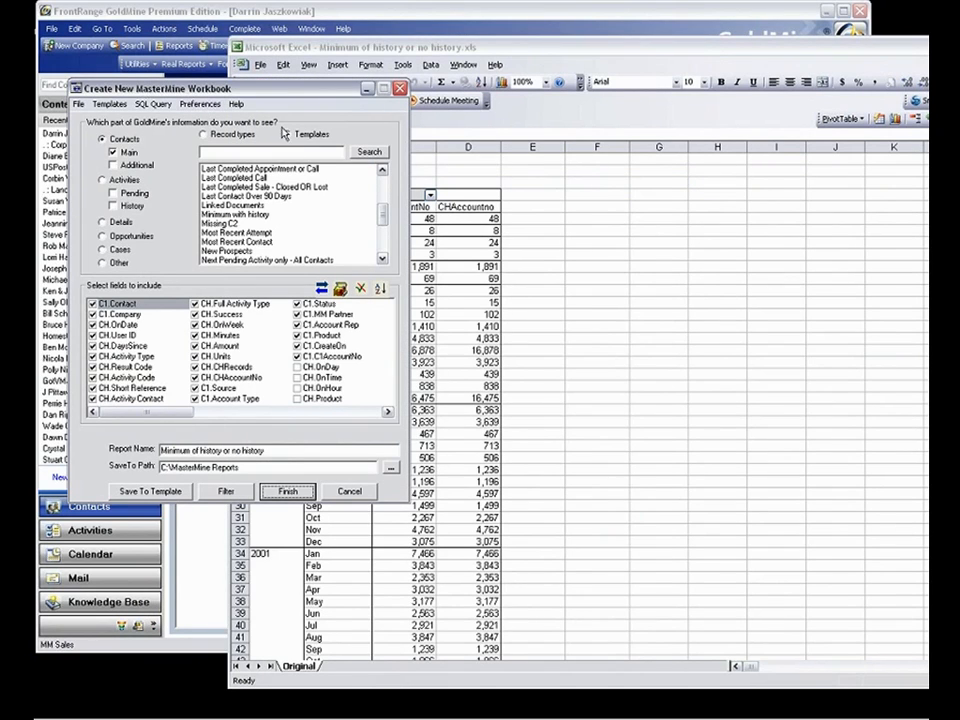
left_click(286, 134)
left_click(205, 106)
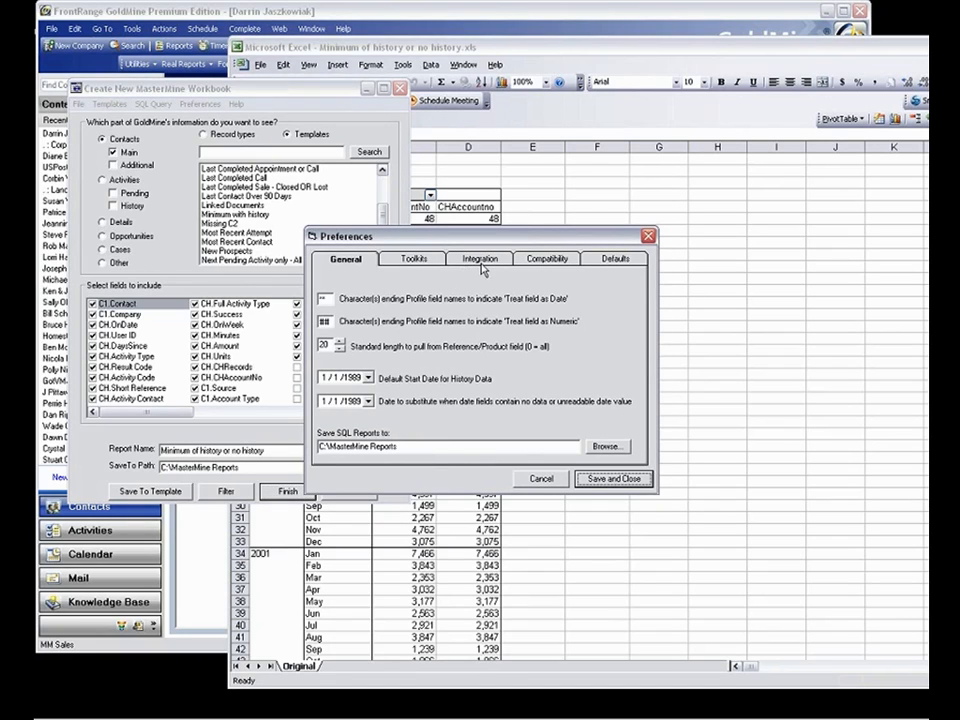
left_click(614, 259)
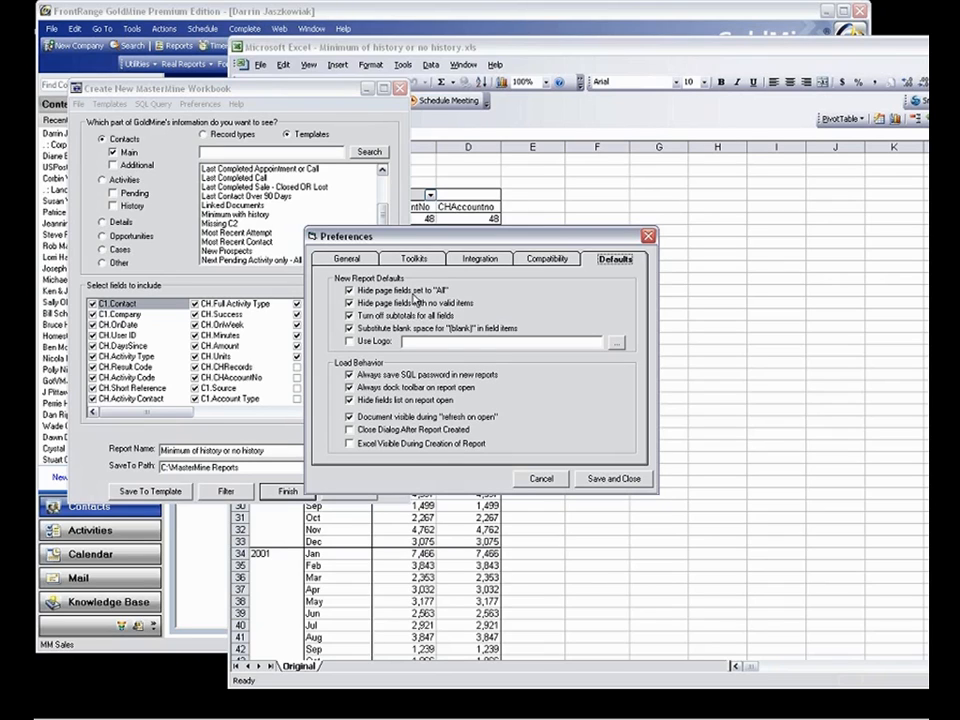
Return to the Excel report, move the MasterMine toolbar beside the pivot table and dock the PivotTable toolbar in the upper toolbar row
left_click(473, 53)
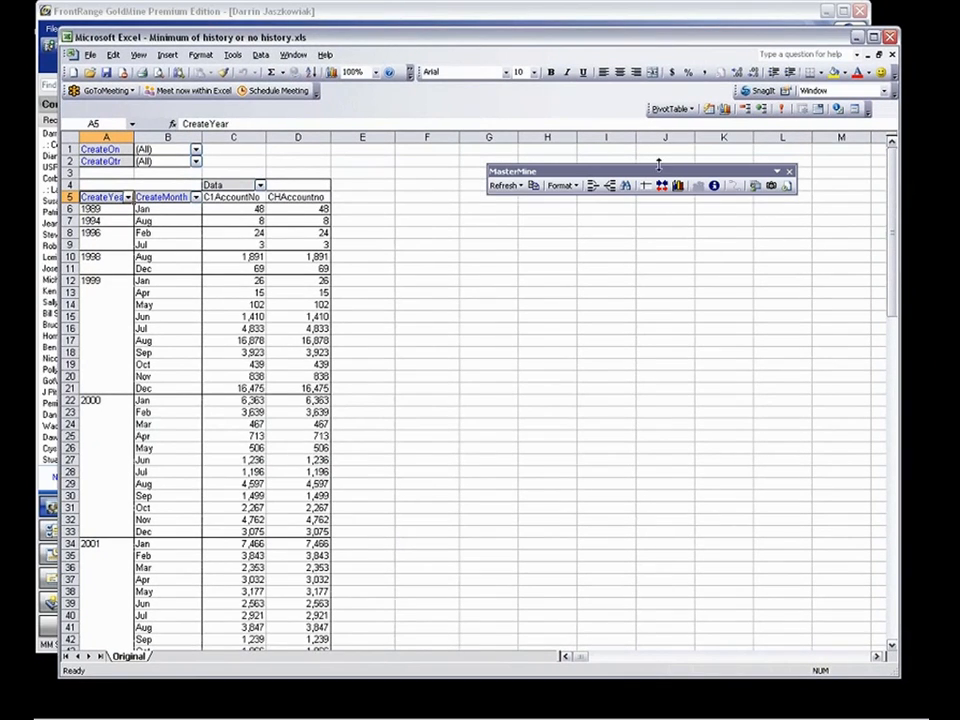
left_click_drag(643, 170, 490, 149)
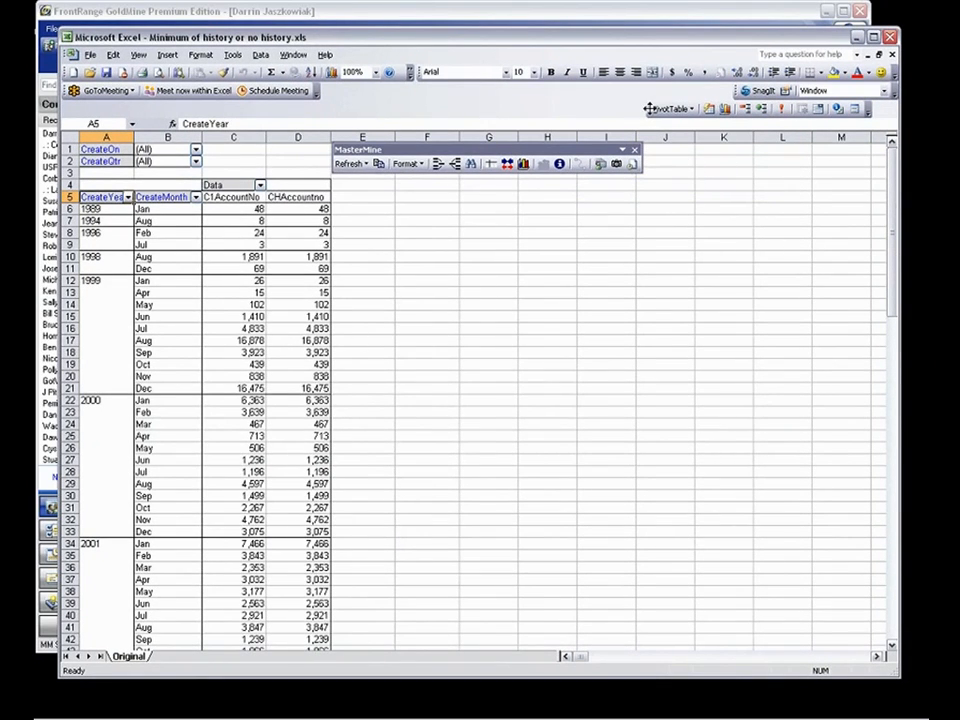
left_click_drag(648, 108, 508, 90)
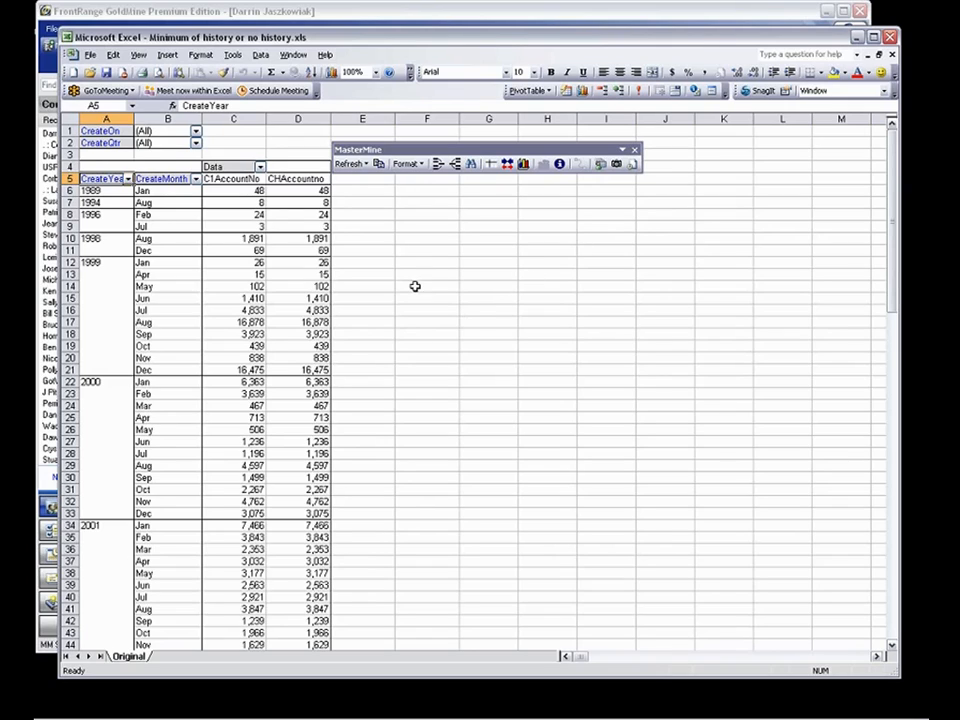
Select cell C10 in the pivot table and show the PivotTable Field List
left_click(247, 239)
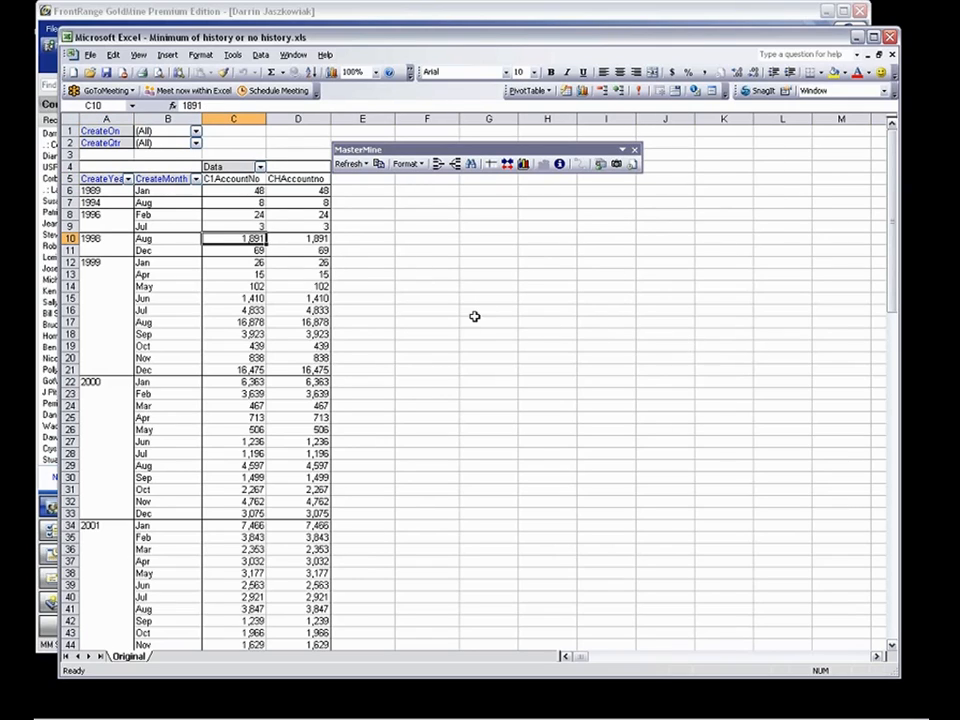
left_click_drag(245, 37, 843, 68)
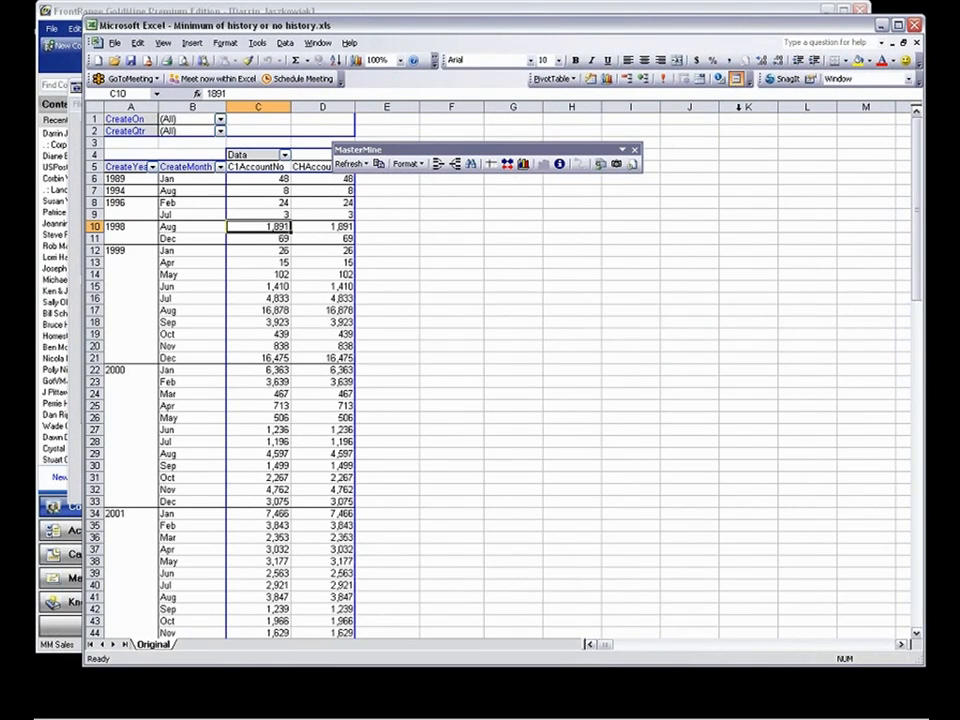
left_click(736, 78)
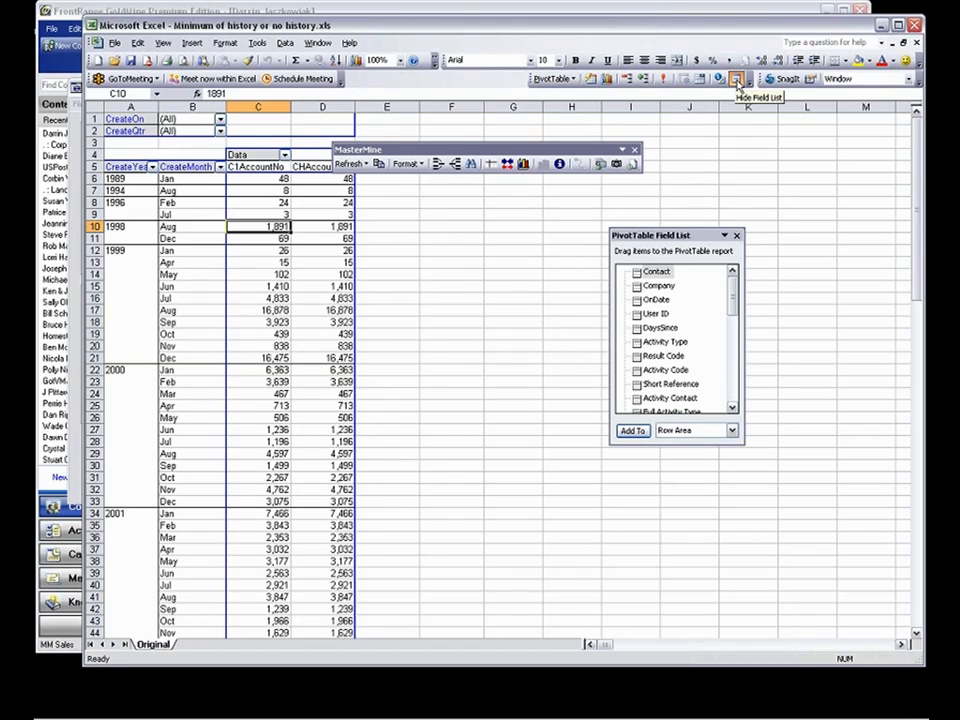
Toggle the PivotTable Field List off and back on from a pivot table cell
right_click(256, 230)
left_click(287, 418)
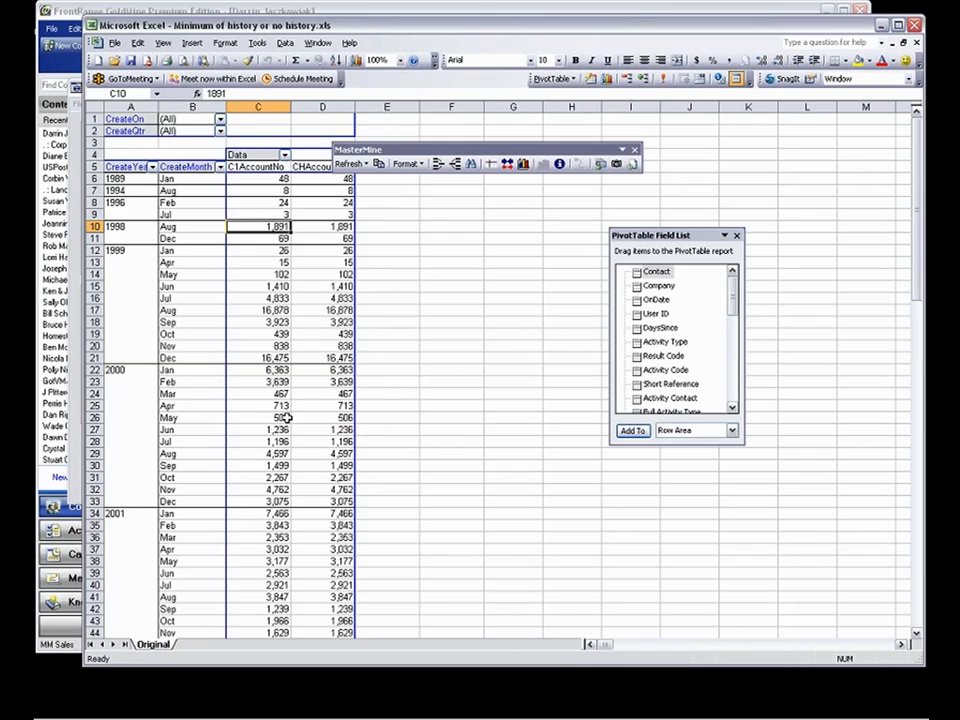
right_click(257, 227)
left_click(287, 420)
Check the load behavior defaults in Preferences, and return to the Excel report with the MasterMine toolbar beside the pivot table
left_click_drag(447, 149, 484, 123)
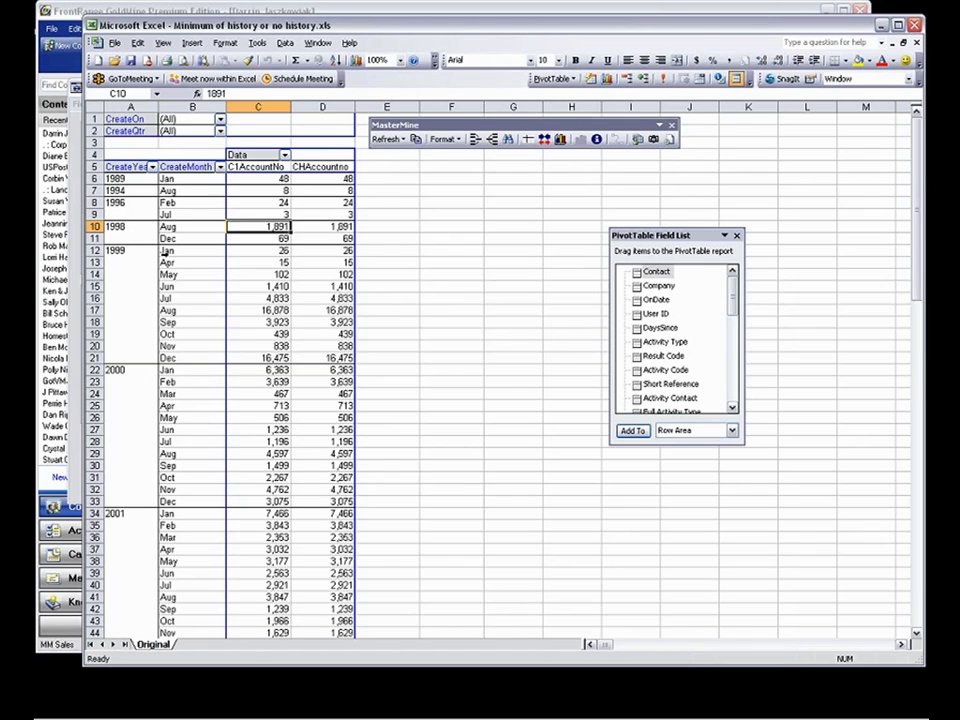
left_click_drag(237, 30, 472, 36)
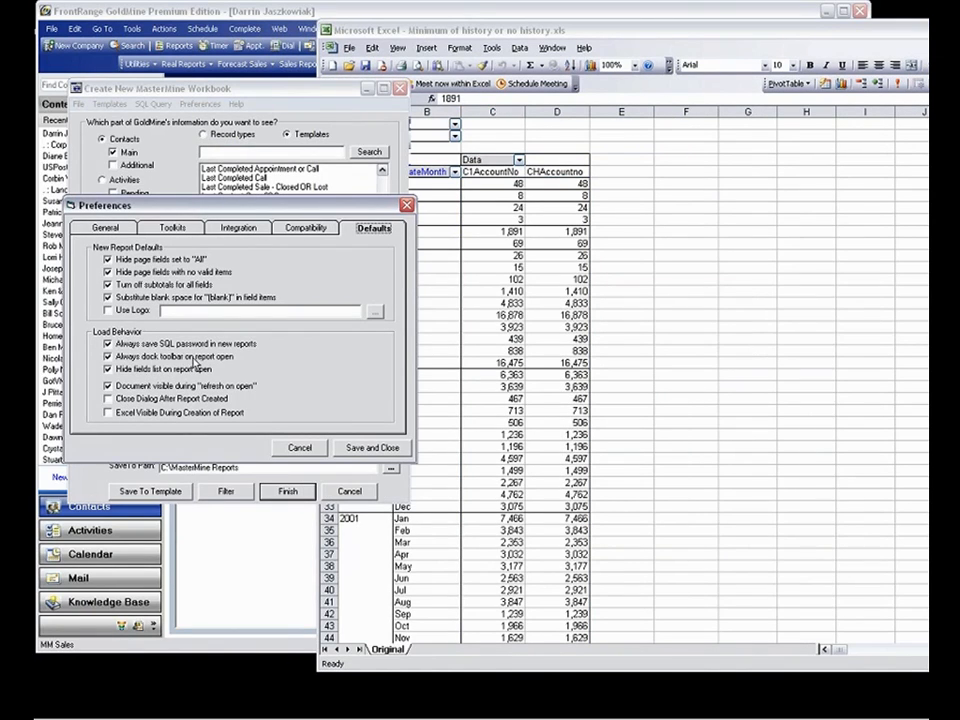
left_click(694, 250)
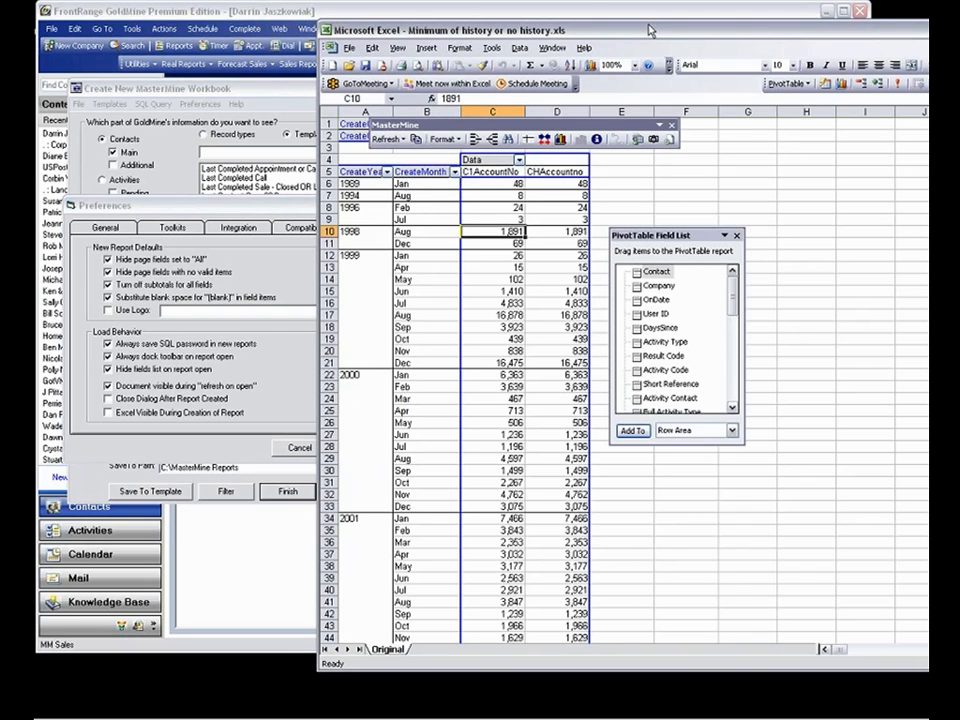
left_click_drag(650, 29, 413, 22)
left_click_drag(395, 124, 367, 143)
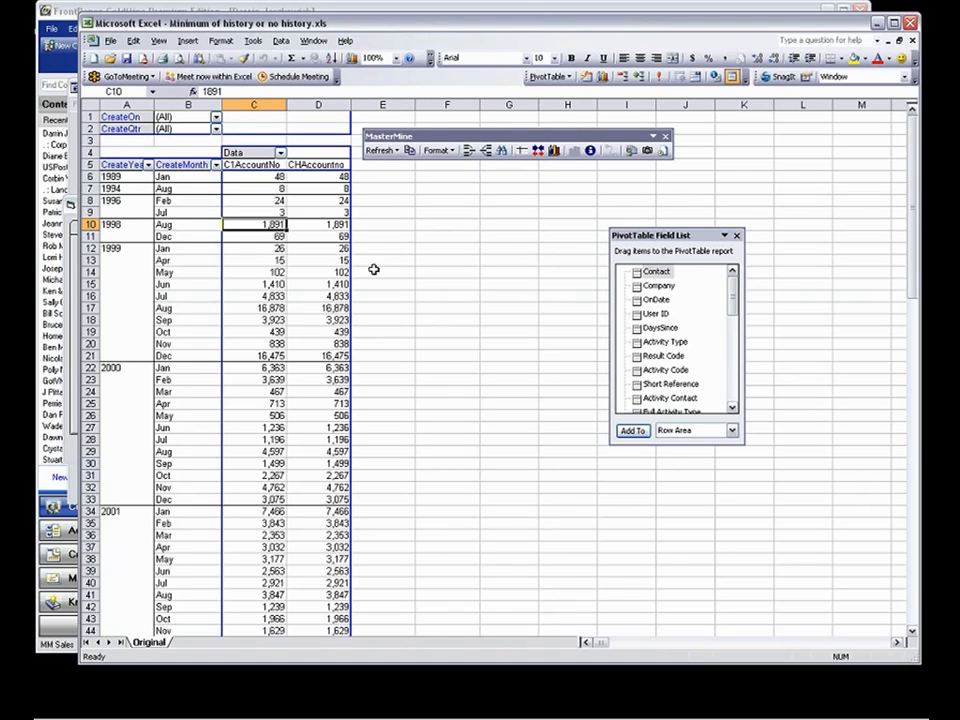
Add User ID as a row field after CreateYear, and move CreateMonth to the page area
left_click(640, 315)
left_click_drag(640, 315, 155, 118)
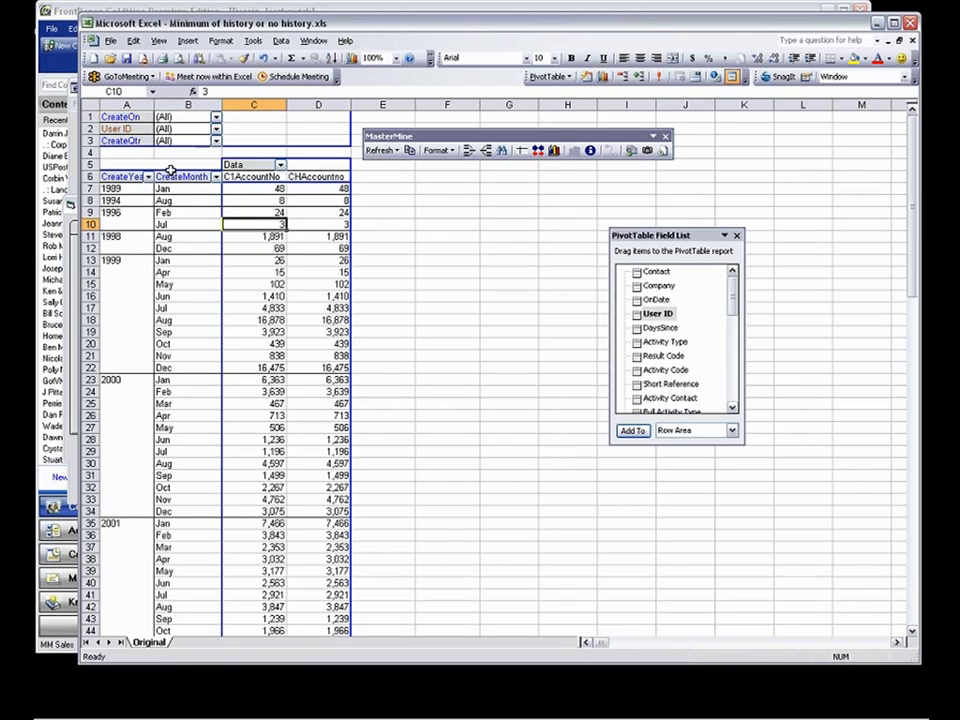
left_click_drag(126, 129, 178, 189)
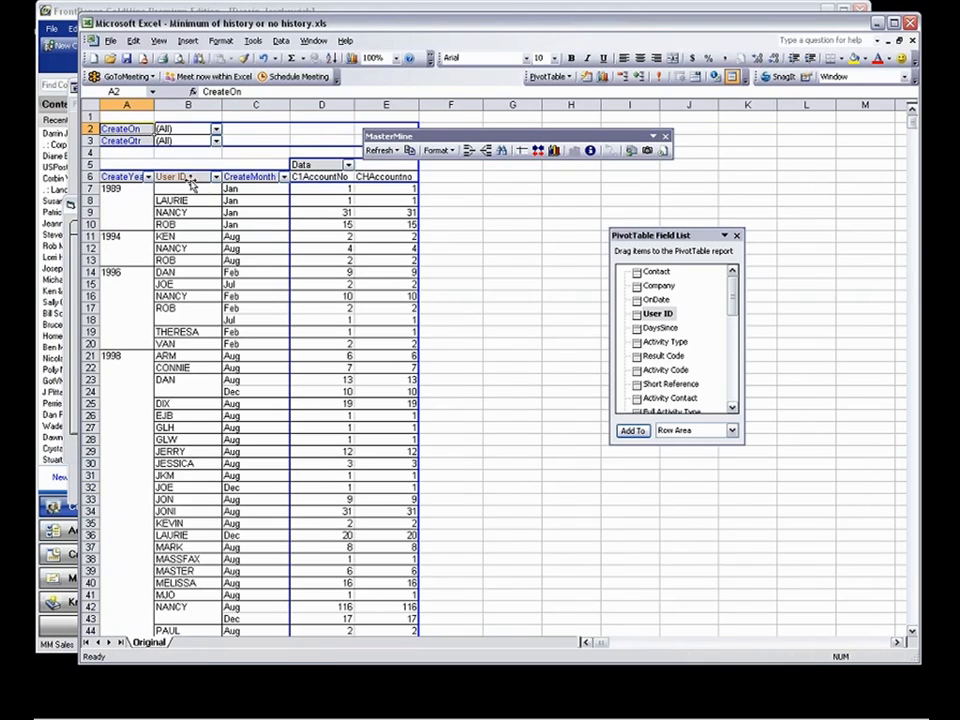
left_click_drag(252, 180, 164, 140)
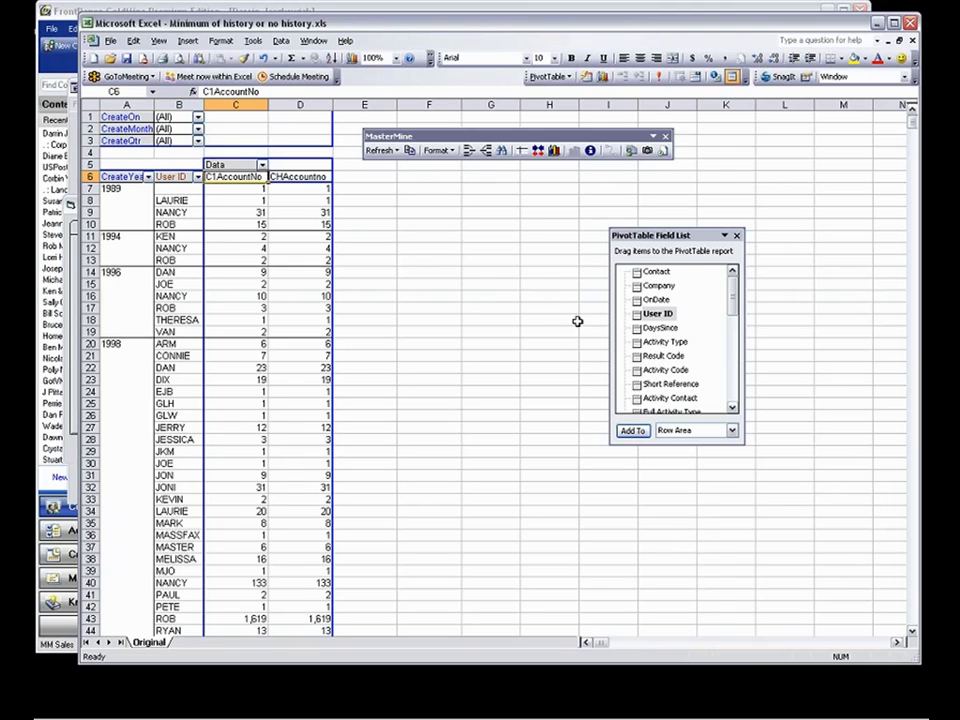
Reposition the floating PivotTable Field List and the Excel window so the whole pivot table is uncovered
left_click_drag(661, 240, 655, 191)
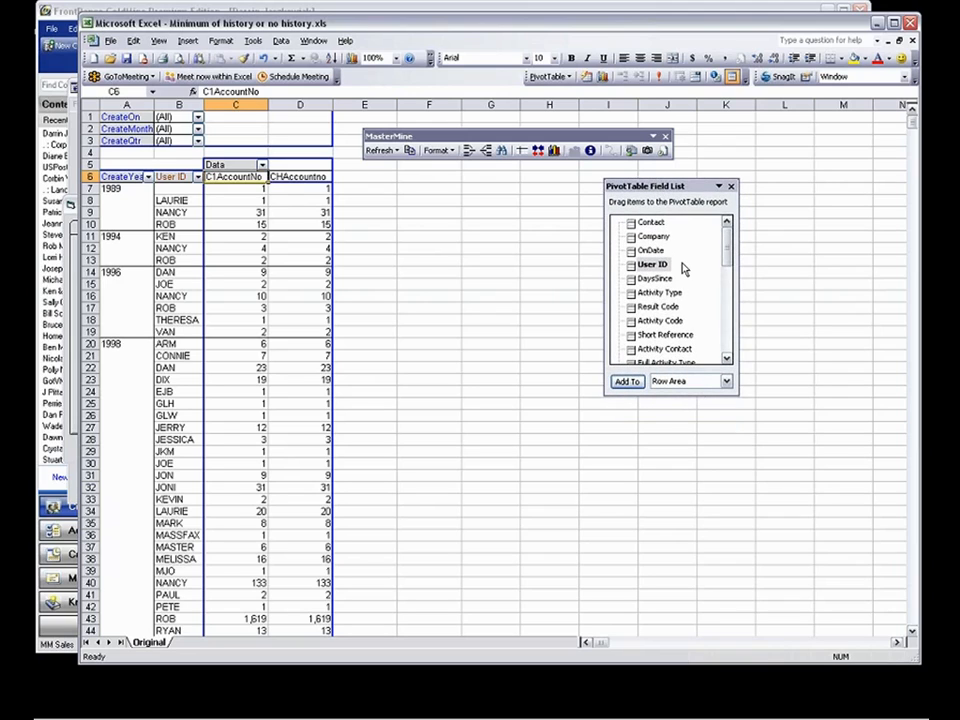
left_click_drag(660, 186, 832, 125)
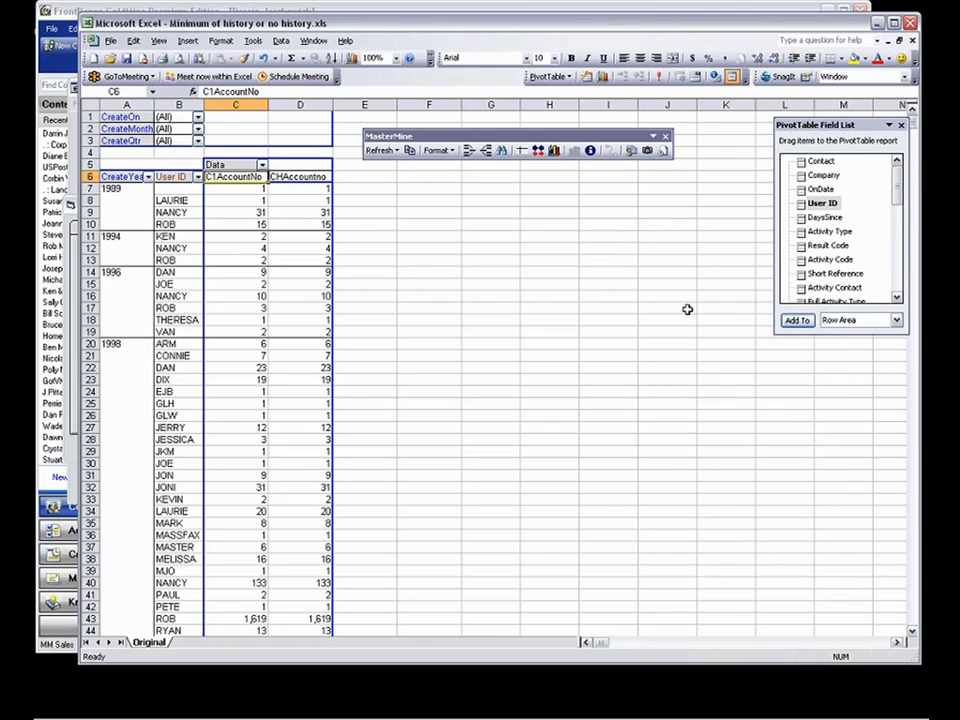
left_click_drag(815, 128, 517, 200)
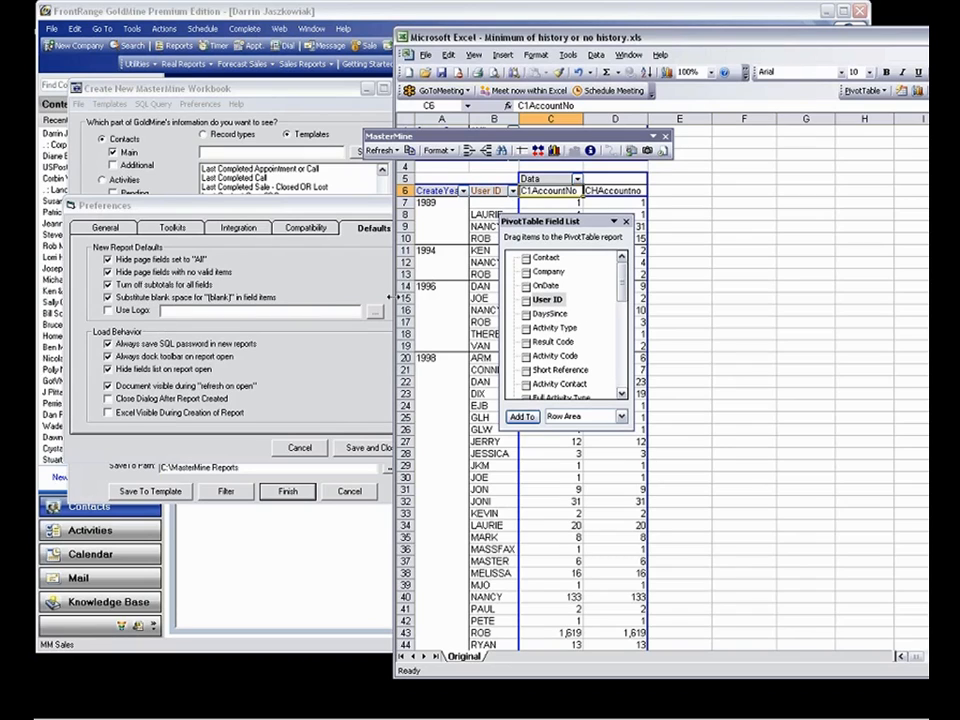
left_click_drag(393, 323, 90, 165)
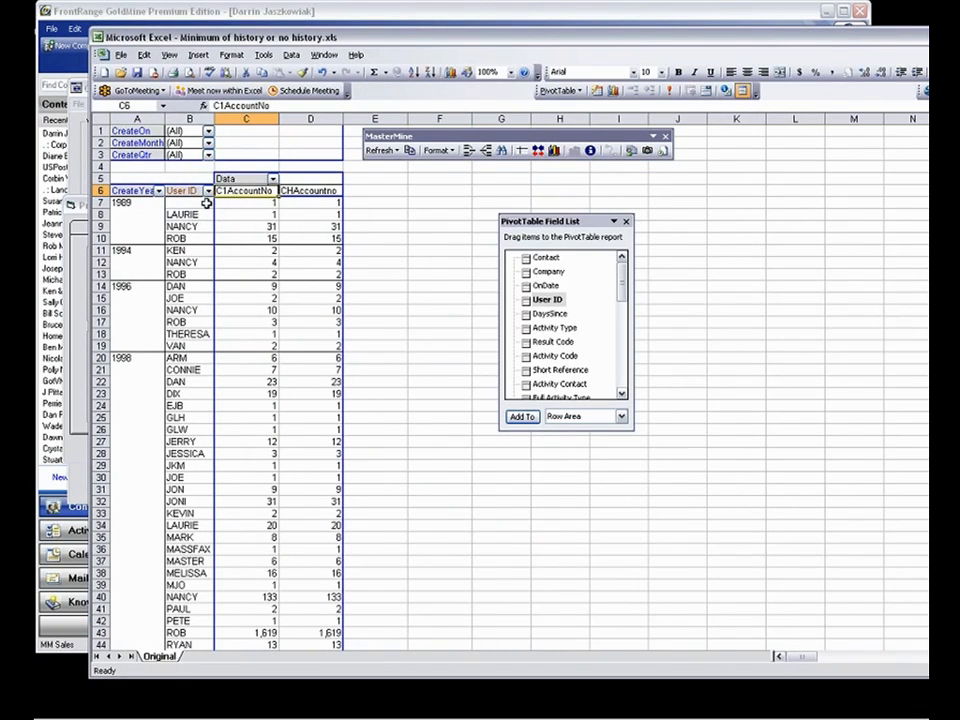
Move CreateYear and User ID to the page area, and add Company as the row field
left_click_drag(548, 271, 567, 302)
mouse_move(133, 191)
left_mouse_down()
mouse_move(140, 156)
mouse_move(138, 178)
left_mouse_up()
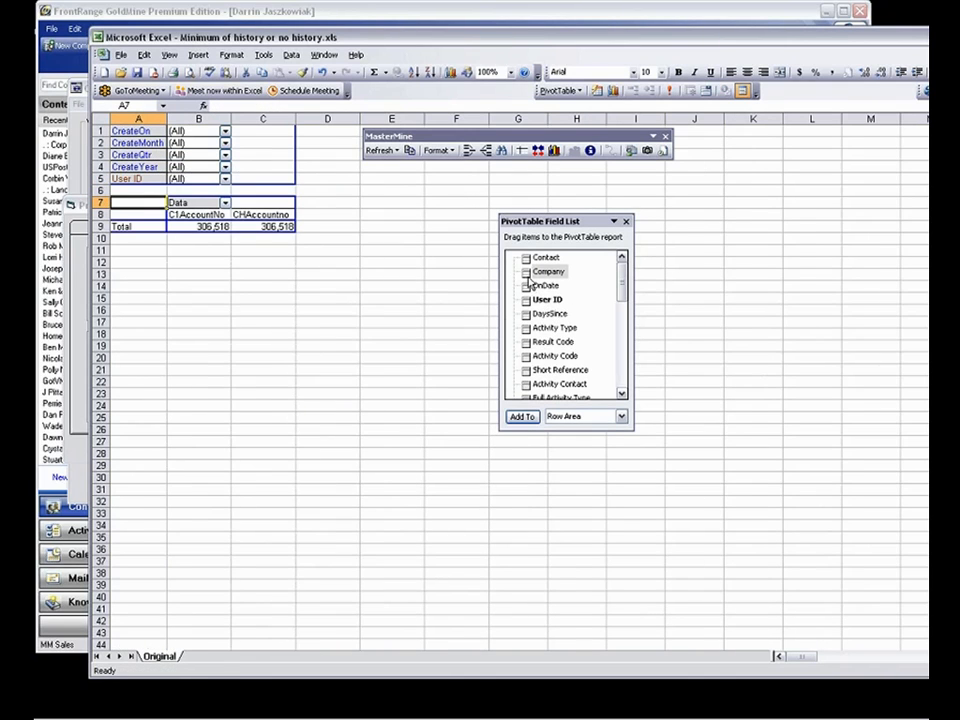
left_click_drag(531, 283, 152, 236)
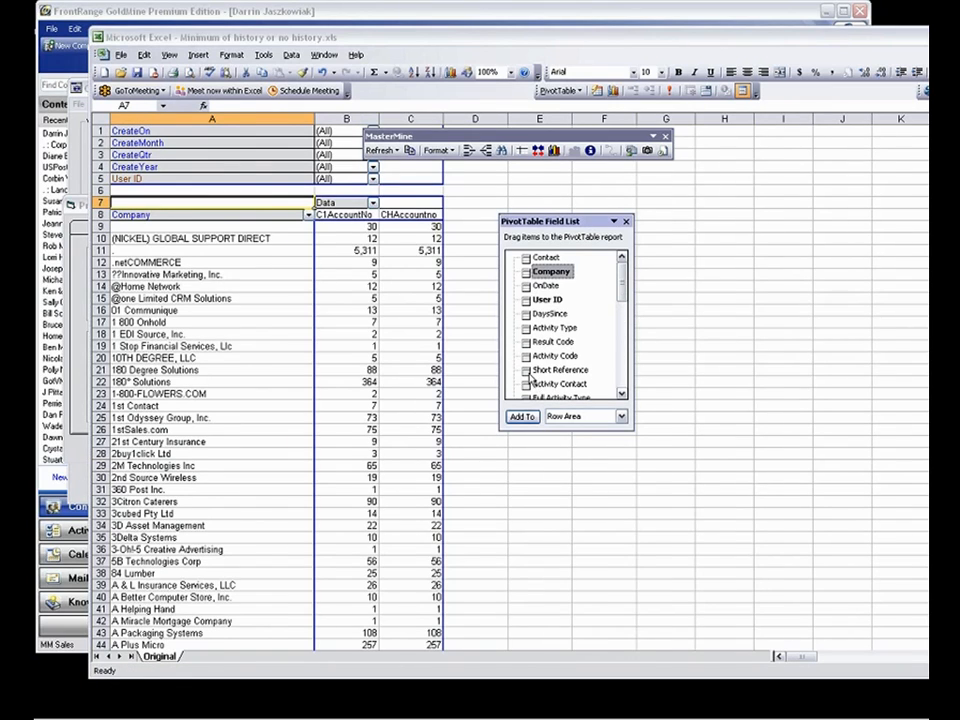
Add Activity Code, Activity Type, Amount and Source as row fields after Company
left_click_drag(550, 356, 222, 200)
left_click_drag(555, 327, 381, 302)
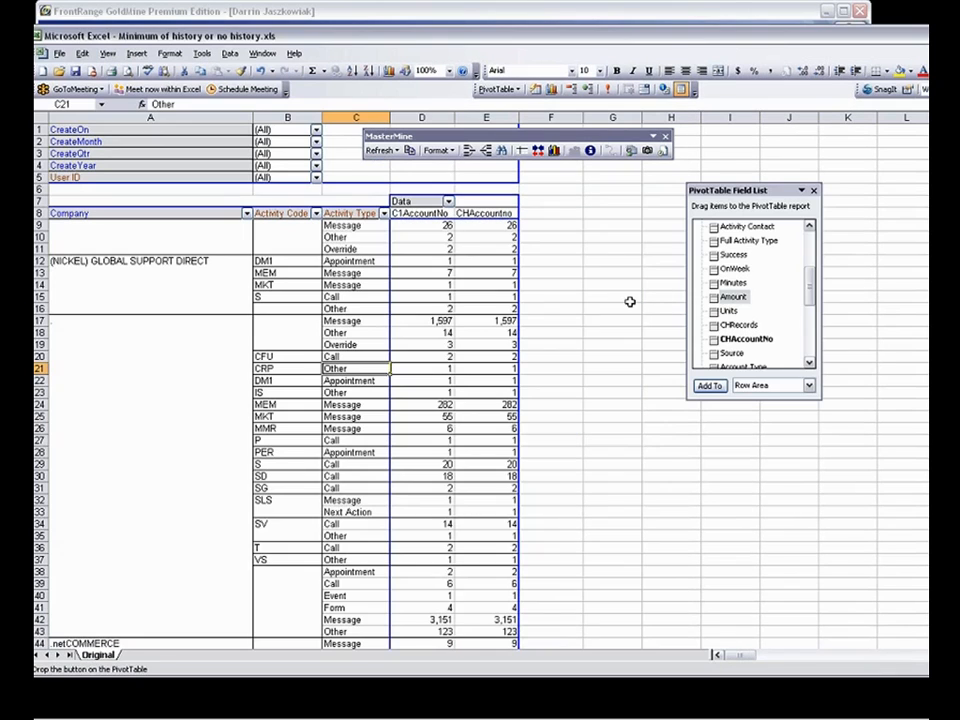
left_click_drag(630, 301, 479, 301)
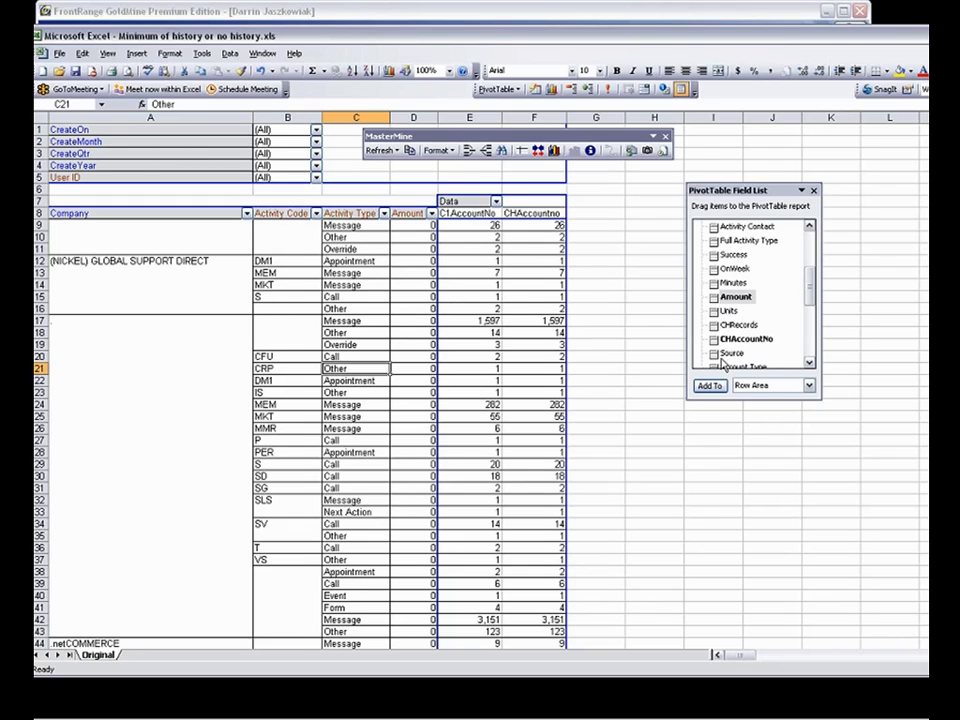
left_click_drag(717, 359, 420, 314)
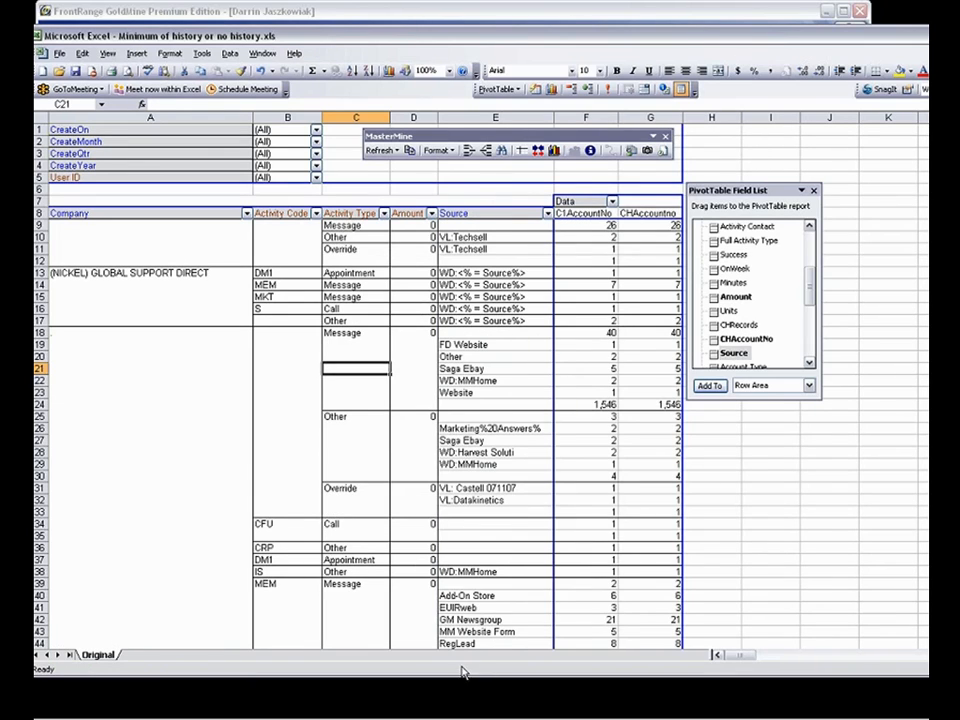
Place the Excel window beside Preferences to examine the new report default for field subtotals
double_click(272, 37)
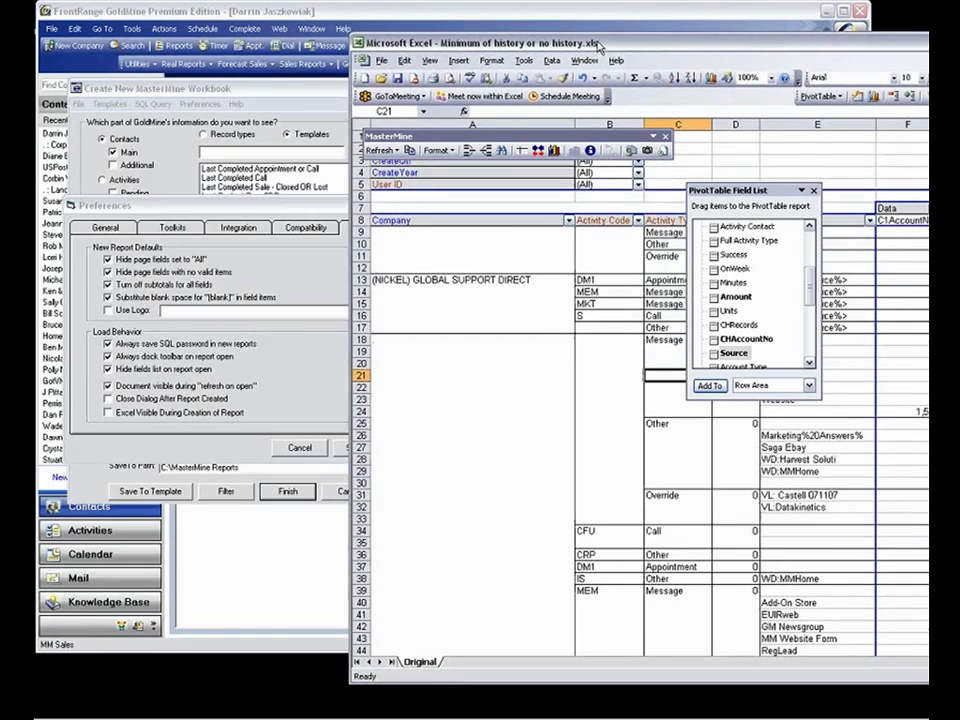
left_click_drag(598, 46, 556, 46)
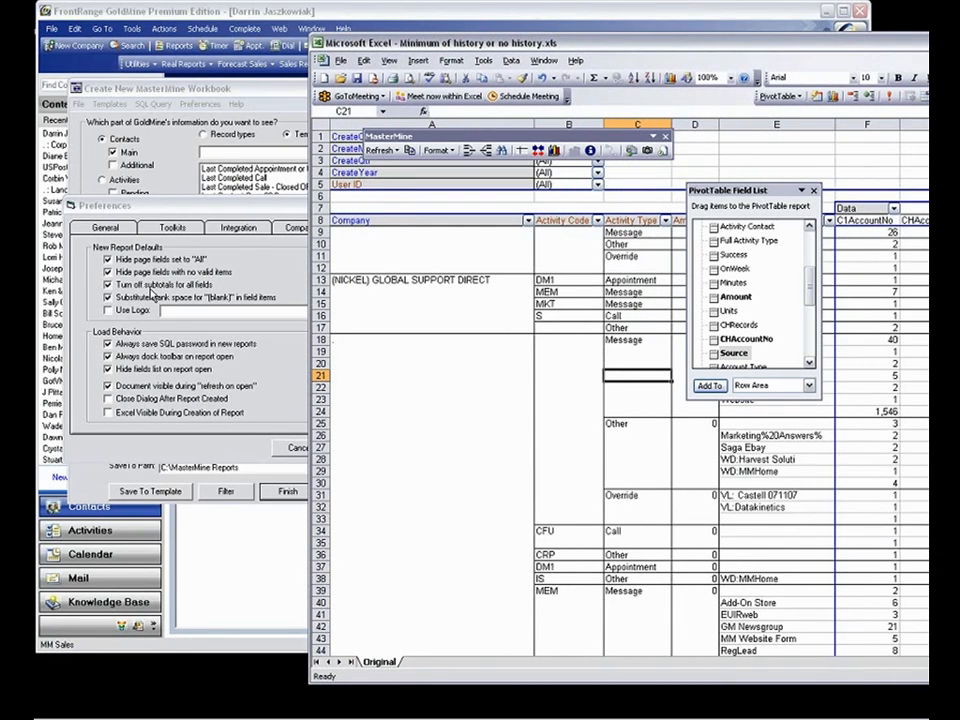
left_click_drag(552, 44, 504, 44)
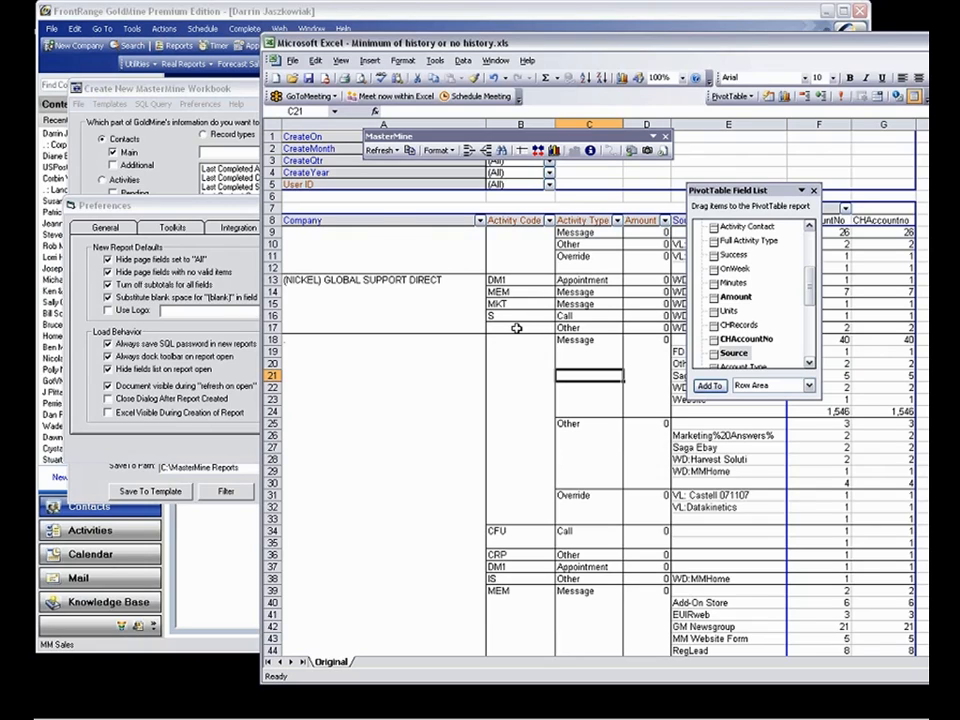
Set the subtotals of the Company pivot field to Automatic
left_click(364, 224)
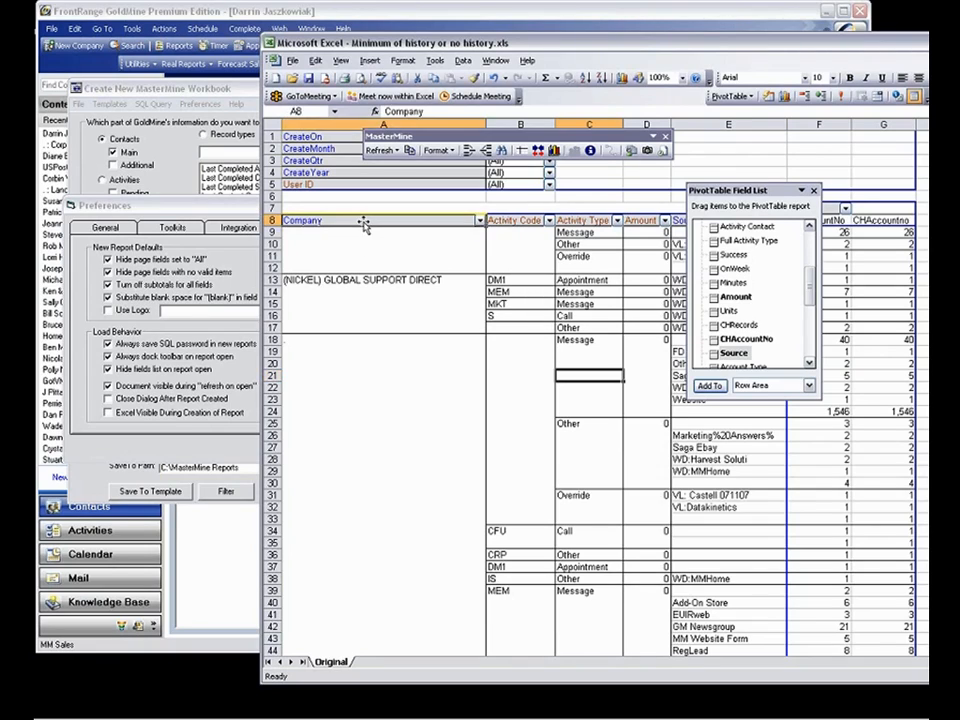
double_click(364, 224)
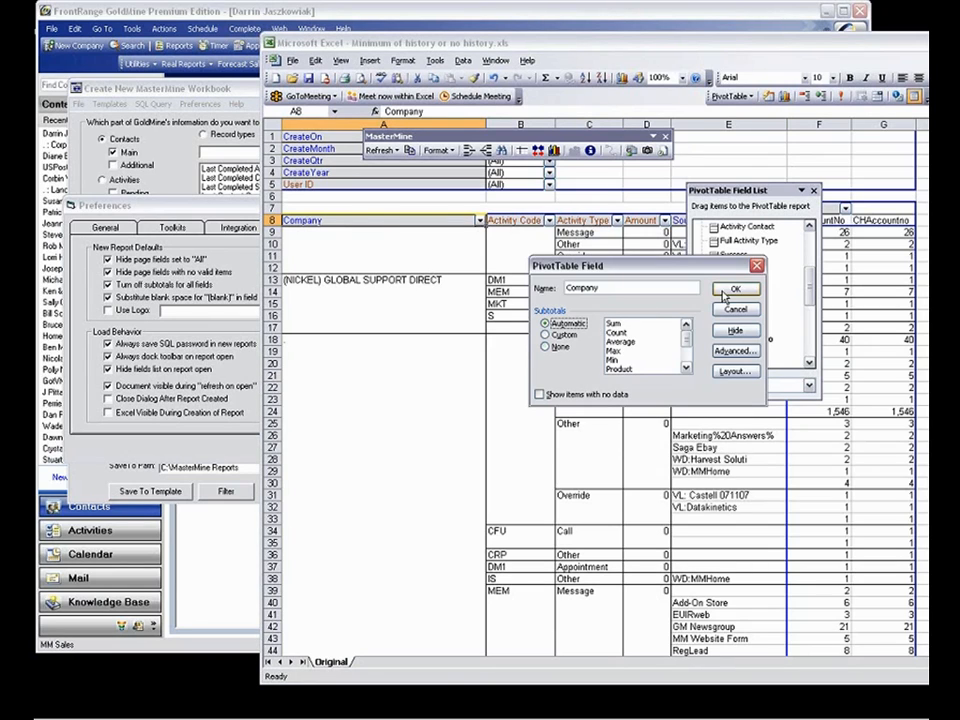
left_click(735, 290)
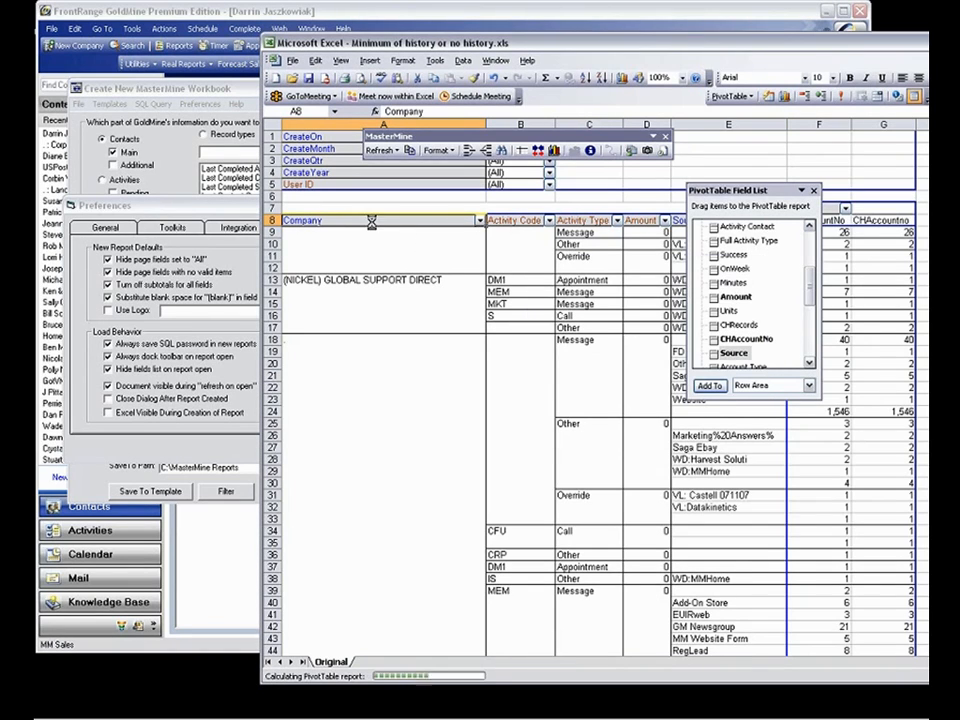